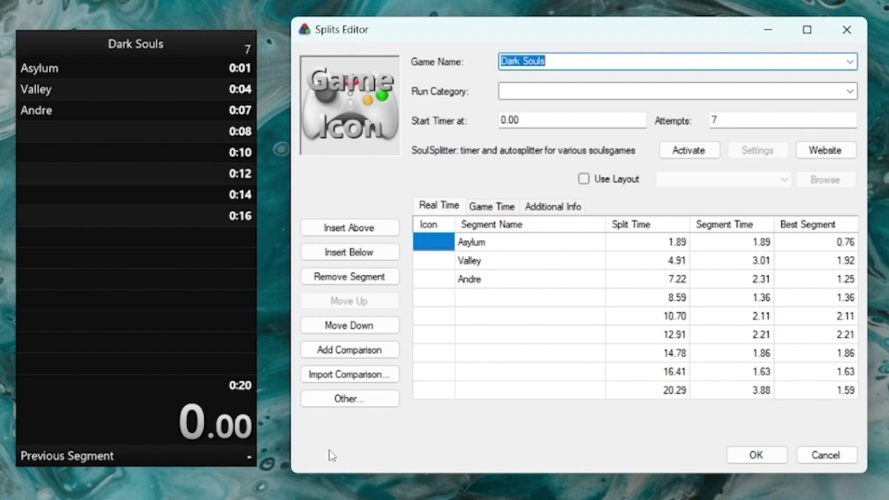
drag(647, 242, 644, 391)
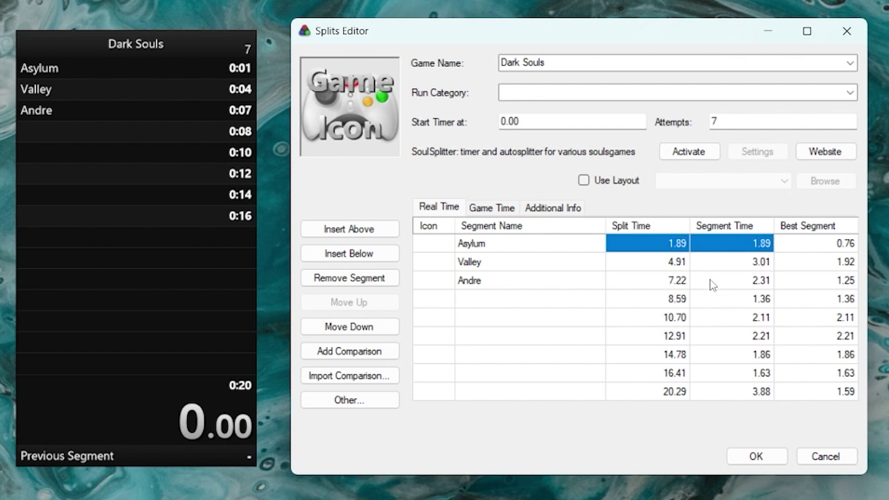
click(739, 264)
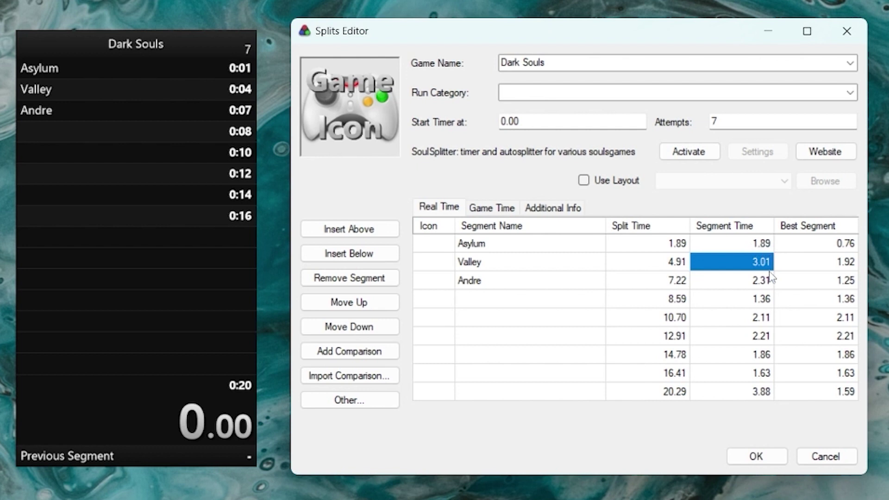
click(676, 268)
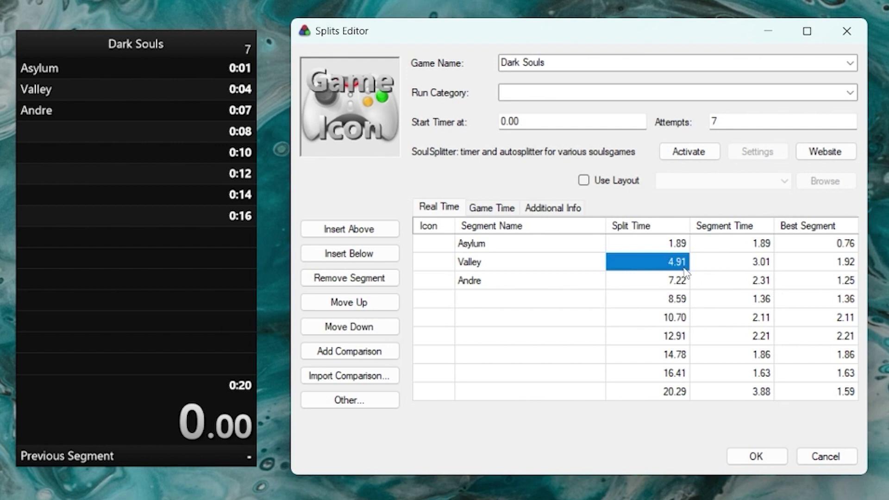
click(678, 286)
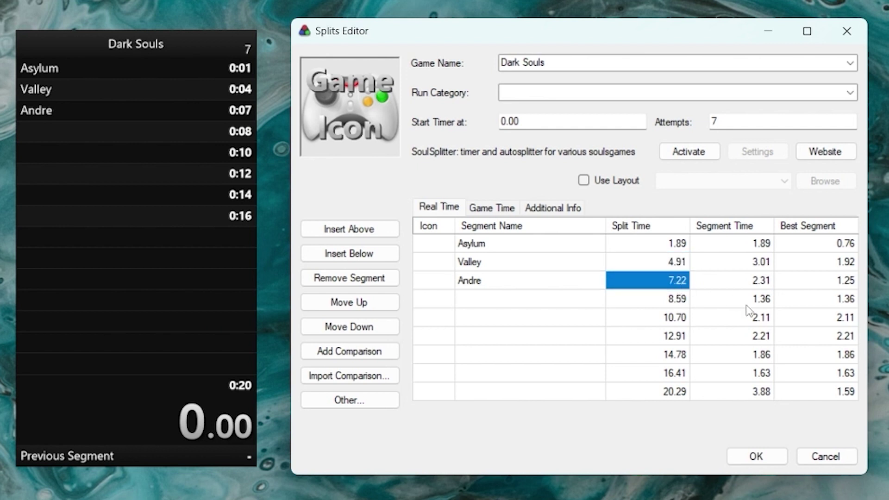
click(751, 303)
click(679, 304)
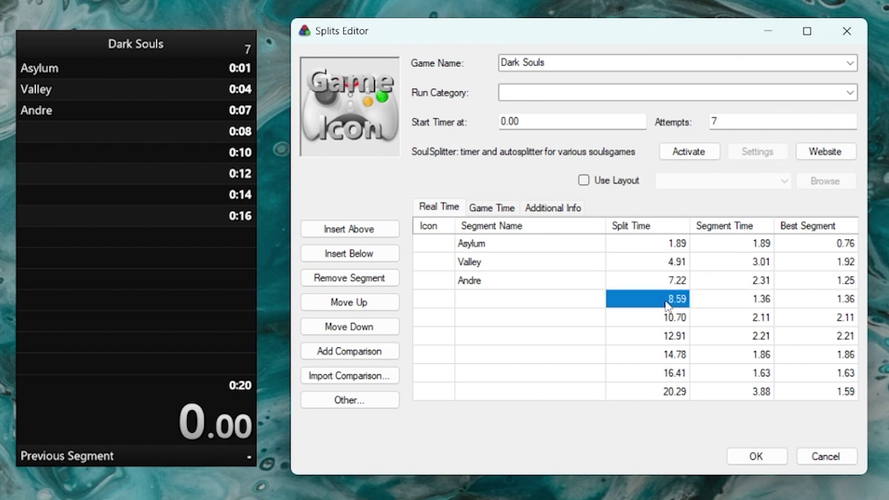
click(744, 322)
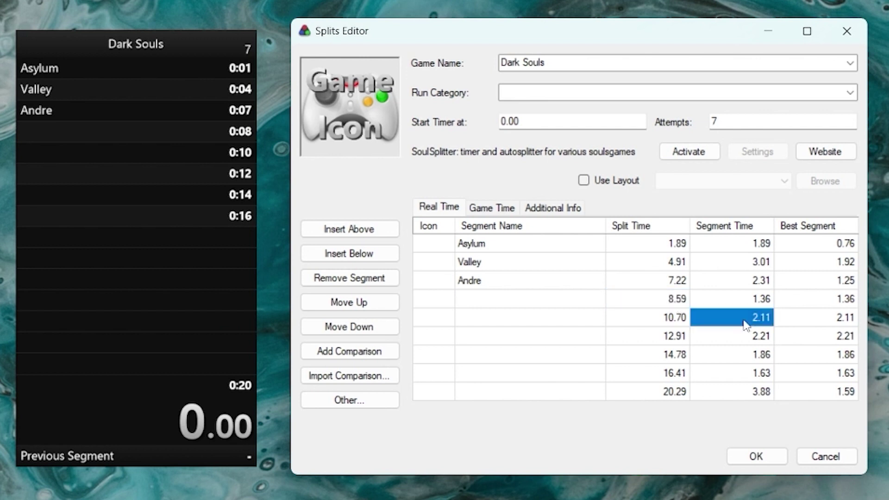
click(672, 321)
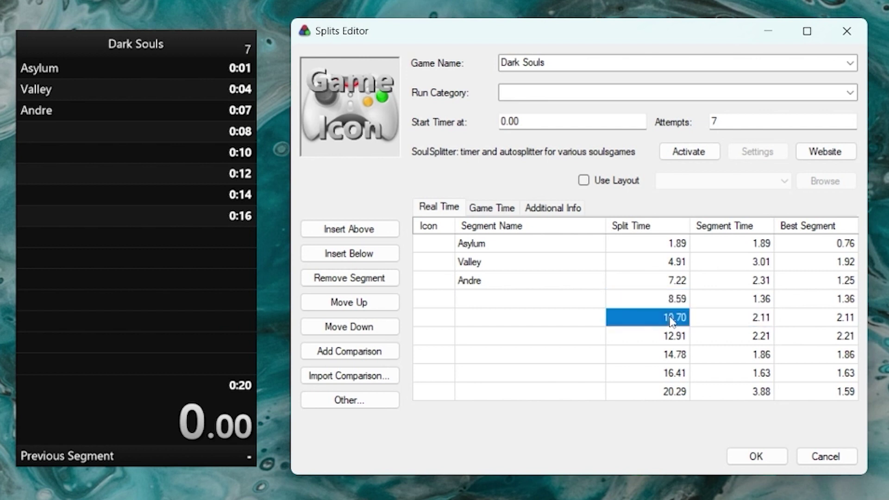
click(808, 226)
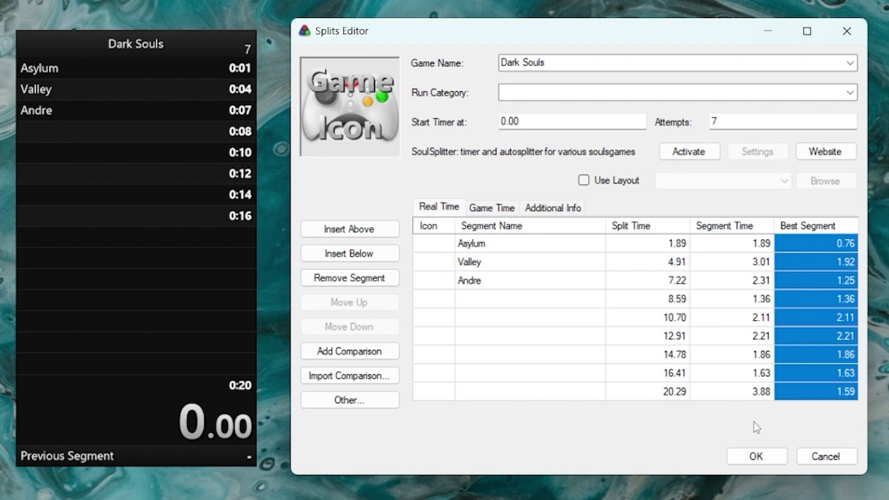
drag(643, 243, 737, 391)
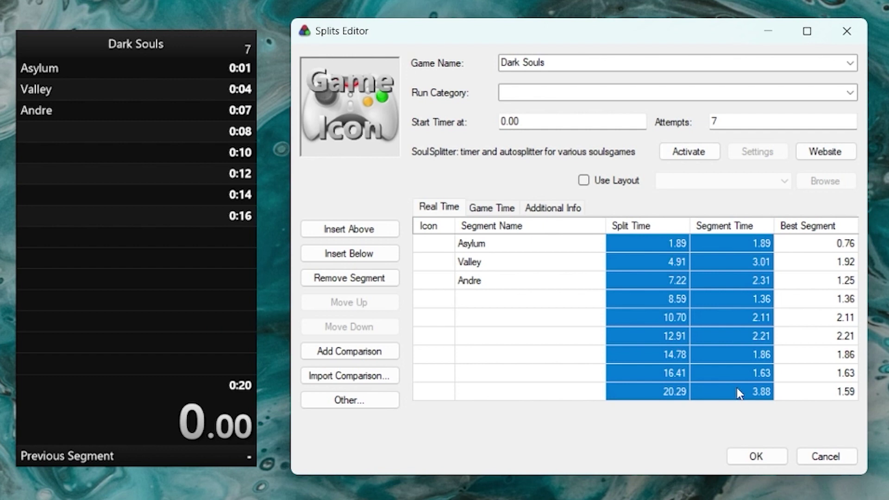
mouse_move(815, 391)
mouse_down()
mouse_move(816, 243)
mouse_move(829, 388)
mouse_up()
click(808, 283)
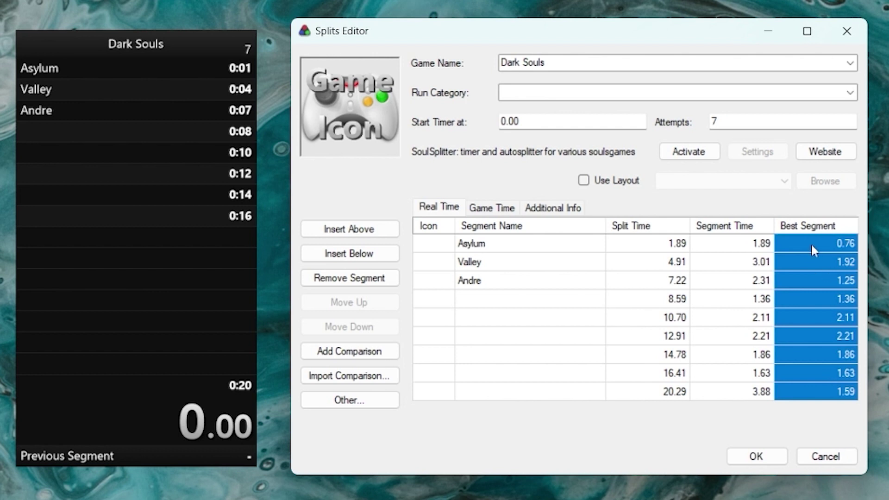
click(815, 261)
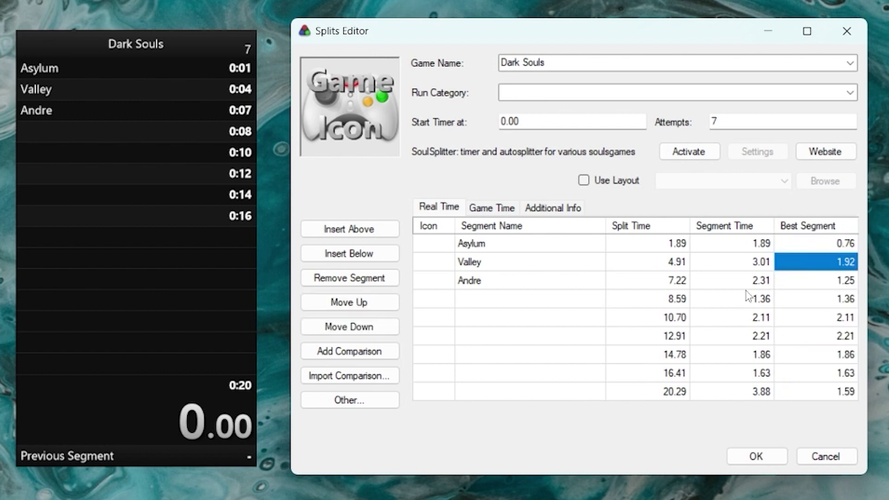
click(729, 262)
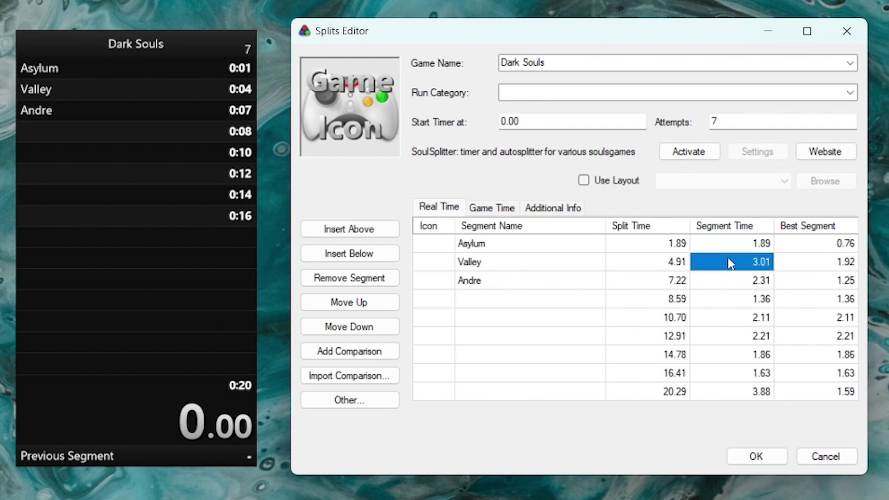
click(822, 265)
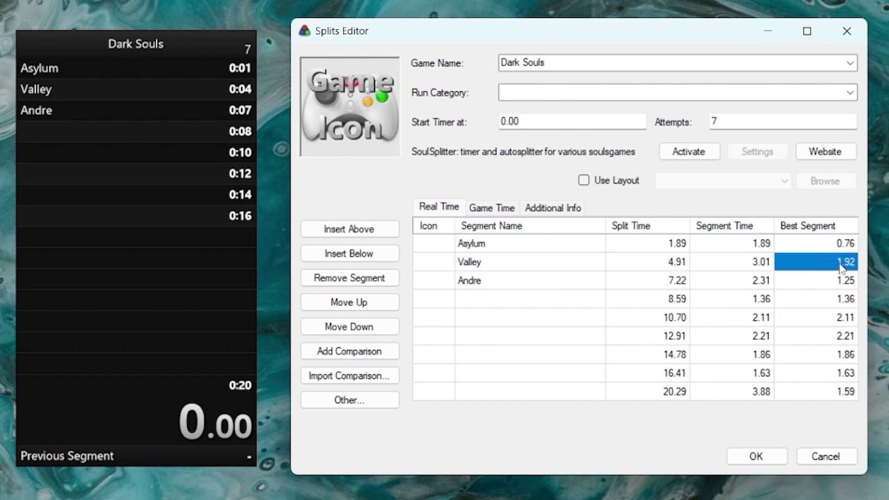
click(743, 265)
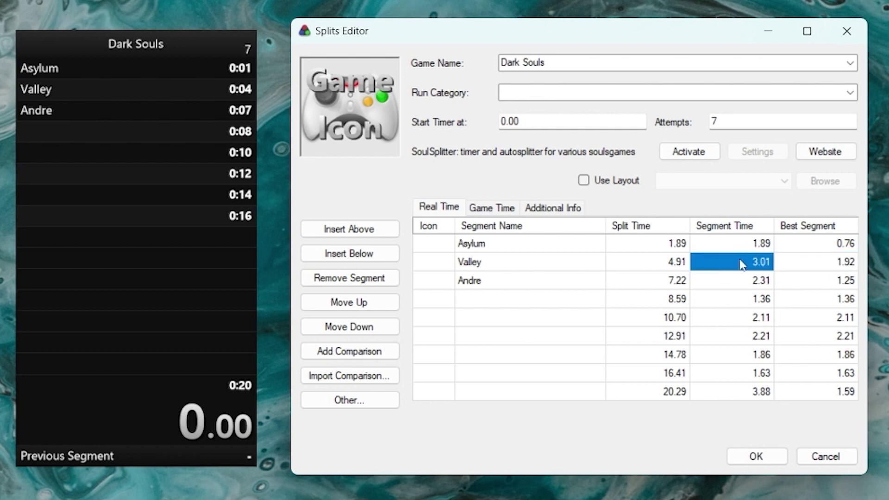
click(807, 226)
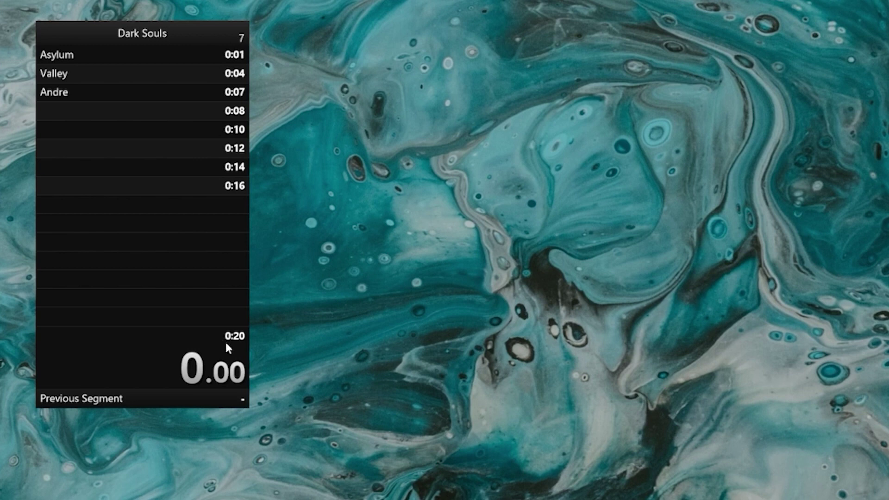
Compare the splits against Best Segments, then switch to Average Segments.
right_click(238, 346)
mouse_move(301, 340)
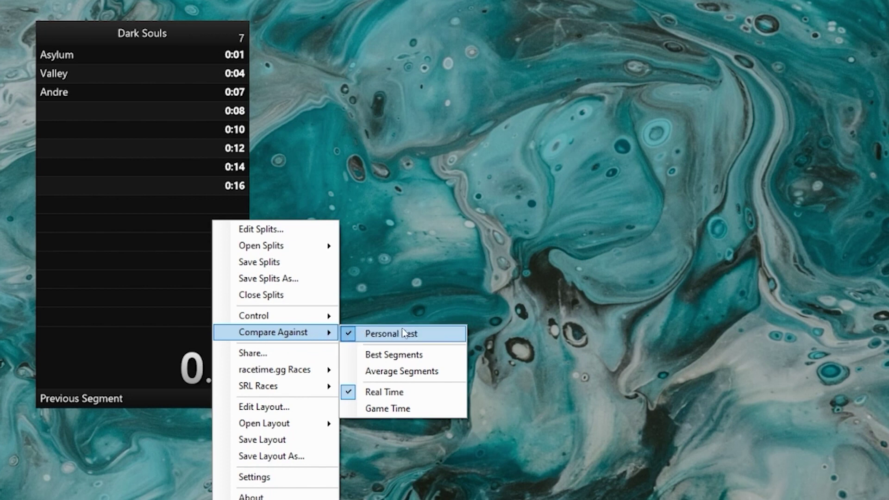
click(412, 359)
right_click(230, 234)
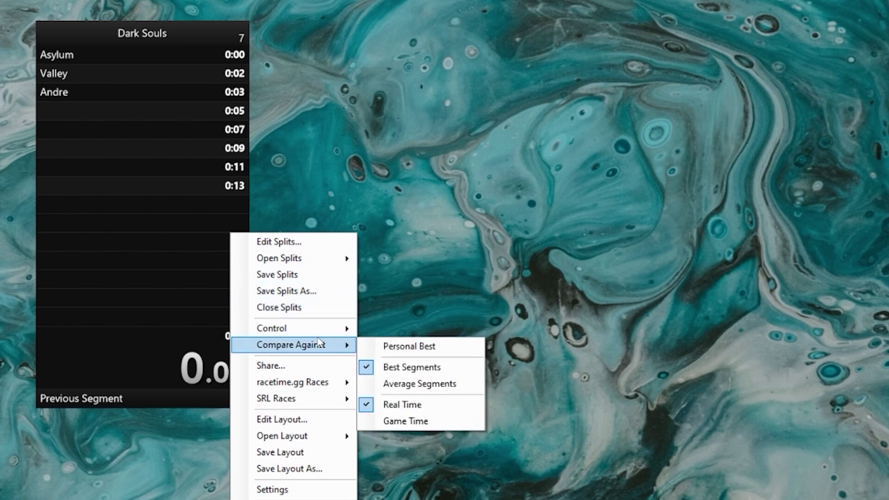
click(421, 383)
Enable Median Segments, Worst Segments, Balanced PB and Latest Run as active comparisons.
right_click(353, 357)
click(395, 347)
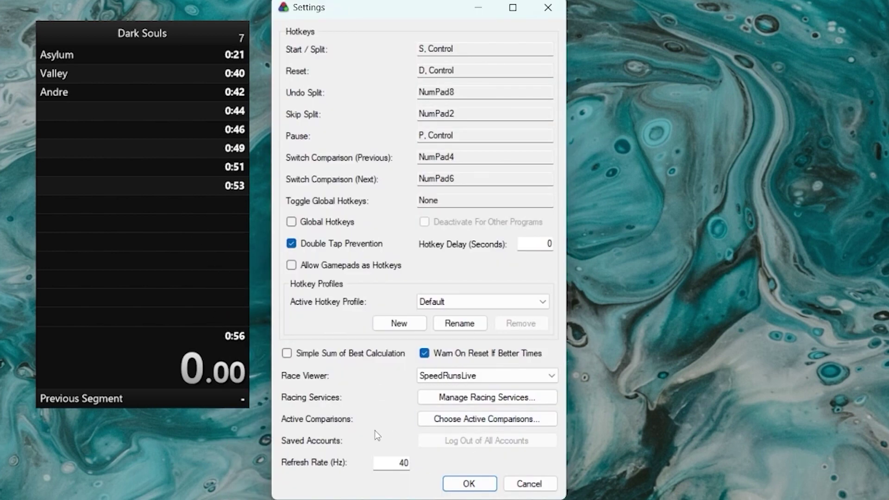
click(466, 420)
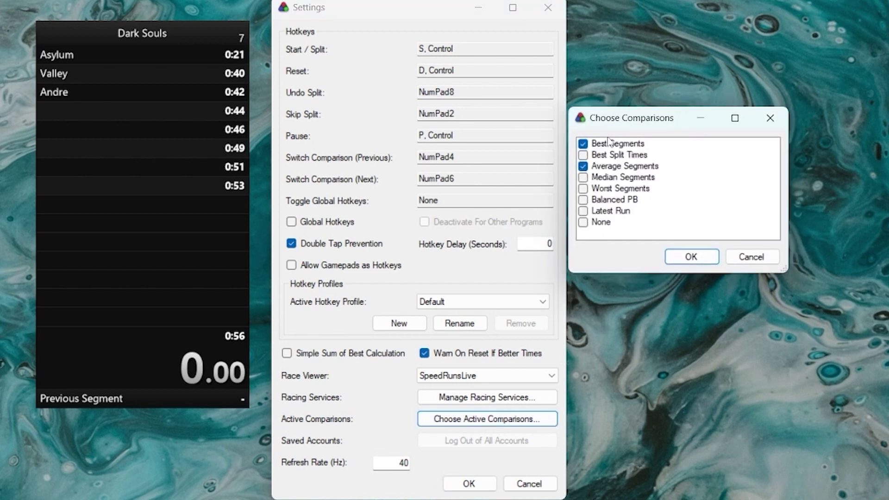
click(583, 211)
click(583, 200)
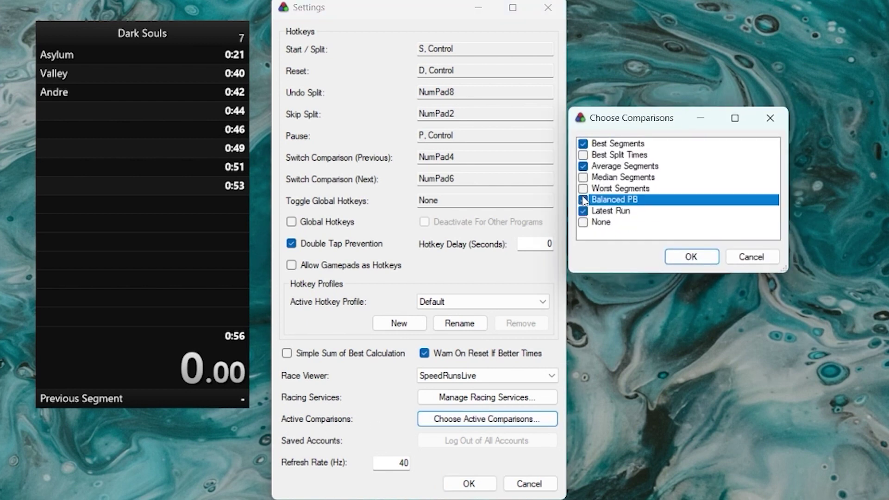
click(584, 188)
click(583, 177)
click(691, 257)
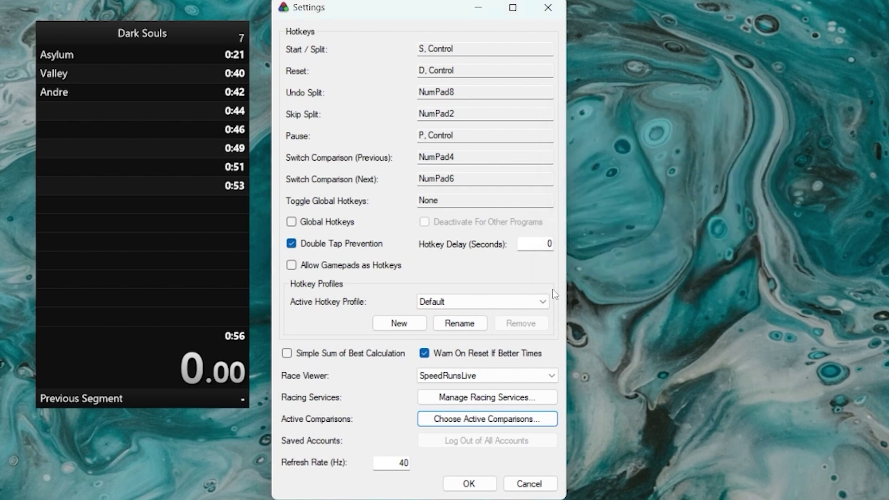
click(469, 483)
Compare against Latest Run, then Worst Segments, finally settling on Personal Best.
right_click(184, 221)
mouse_move(247, 332)
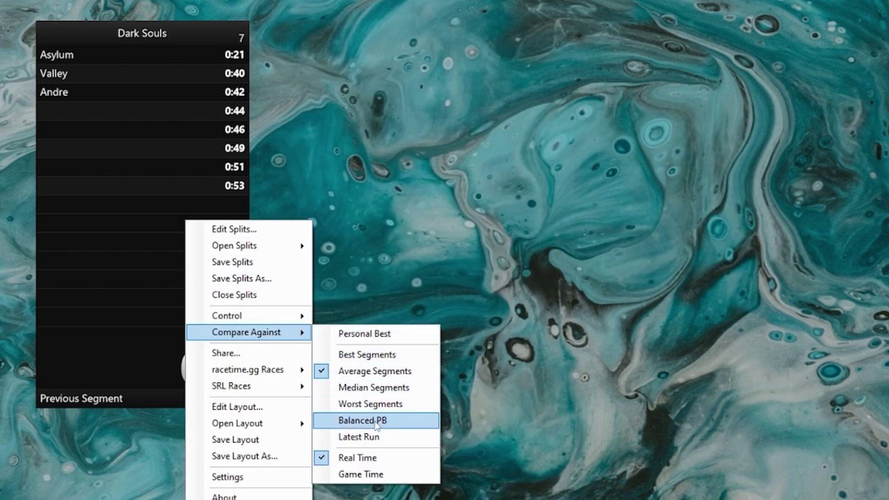
click(363, 436)
right_click(220, 223)
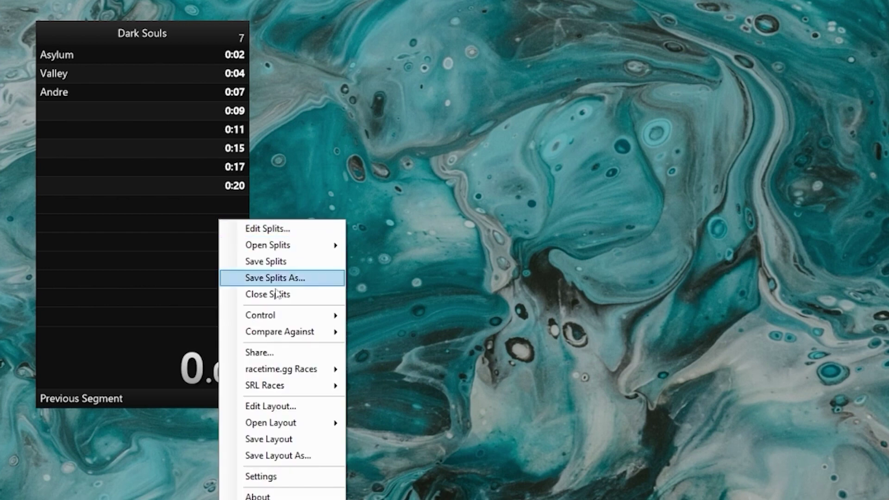
mouse_move(297, 331)
click(407, 404)
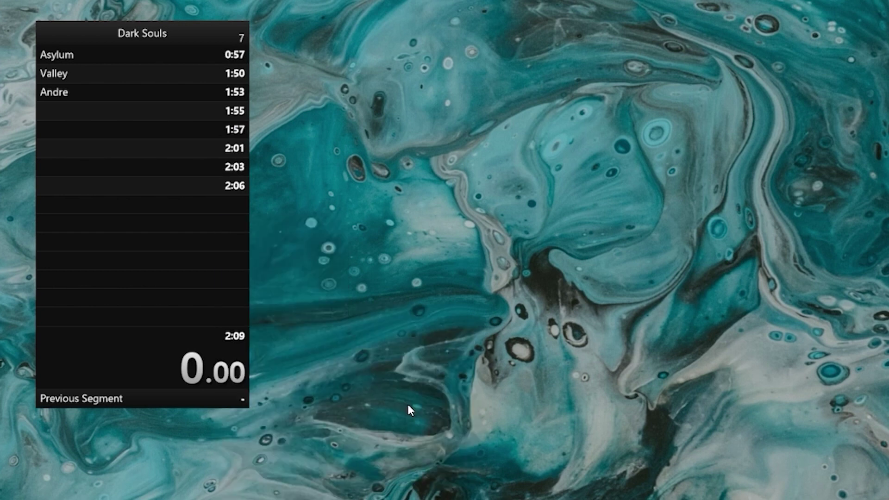
right_click(221, 214)
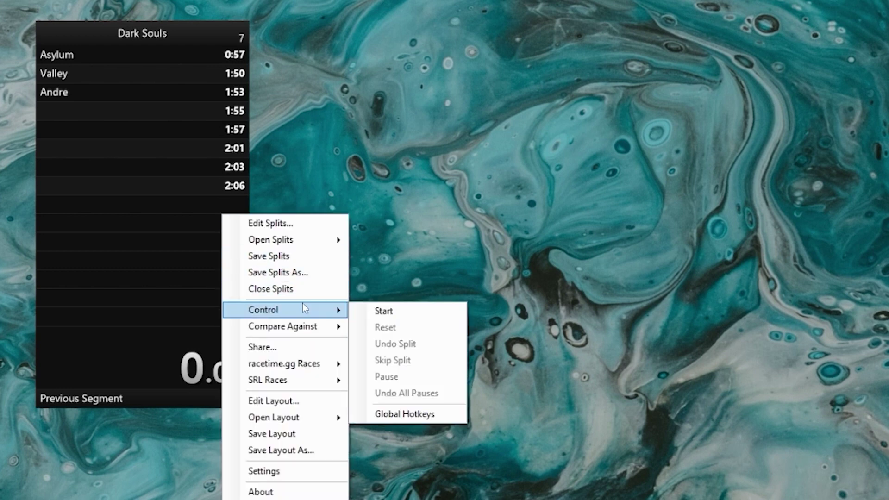
mouse_move(291, 334)
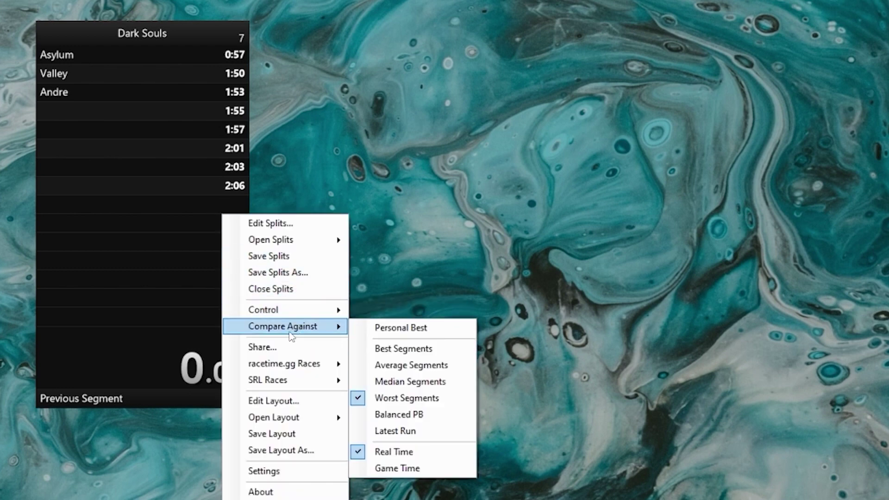
click(400, 328)
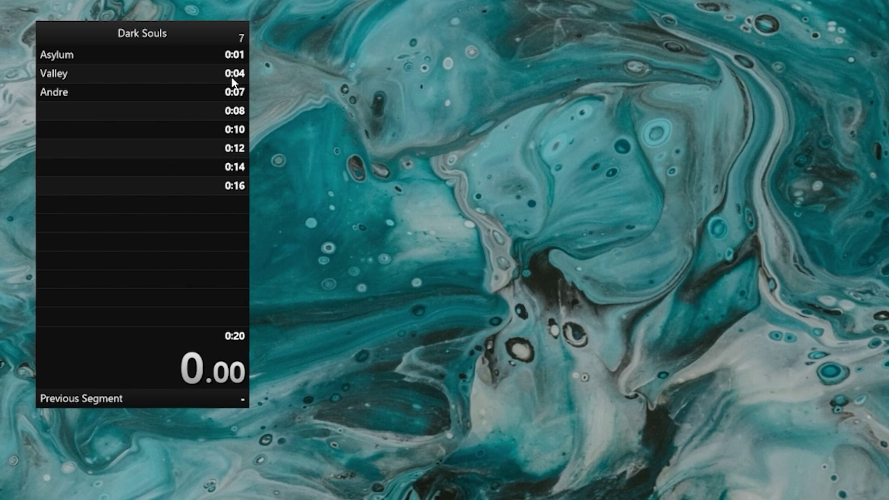
Switch the splits comparison from Personal Best to Balanced PB.
right_click(209, 227)
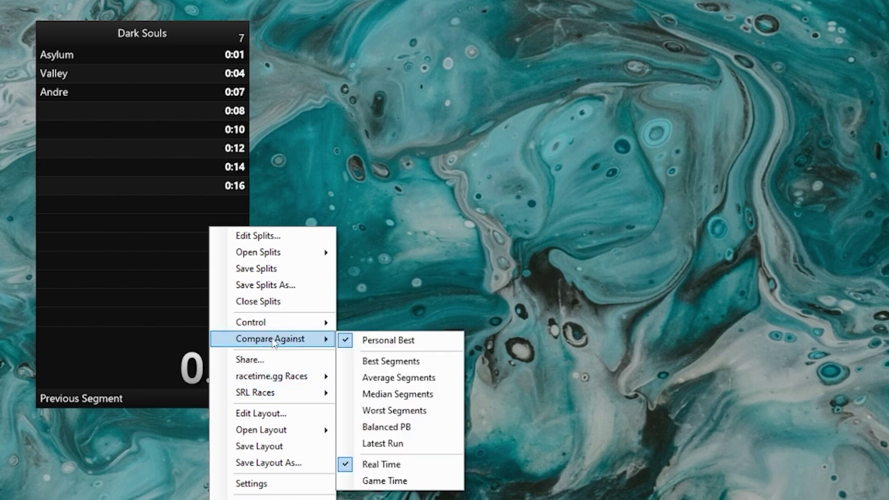
mouse_move(331, 345)
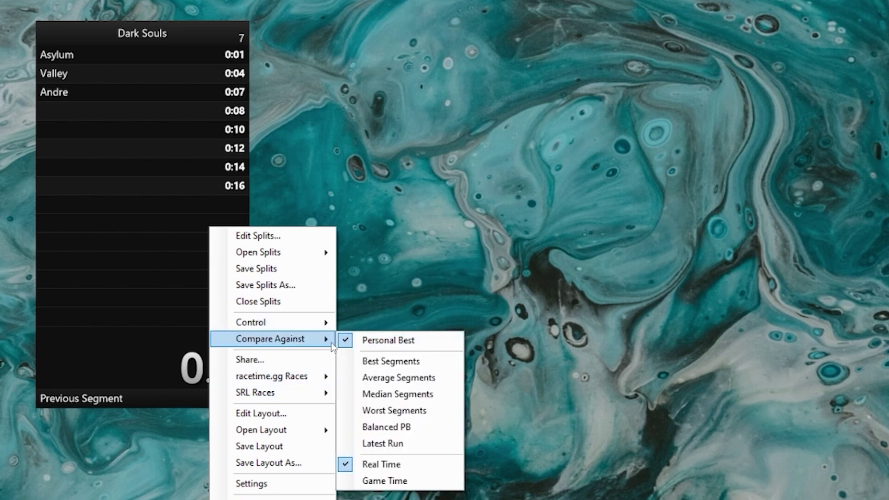
click(399, 426)
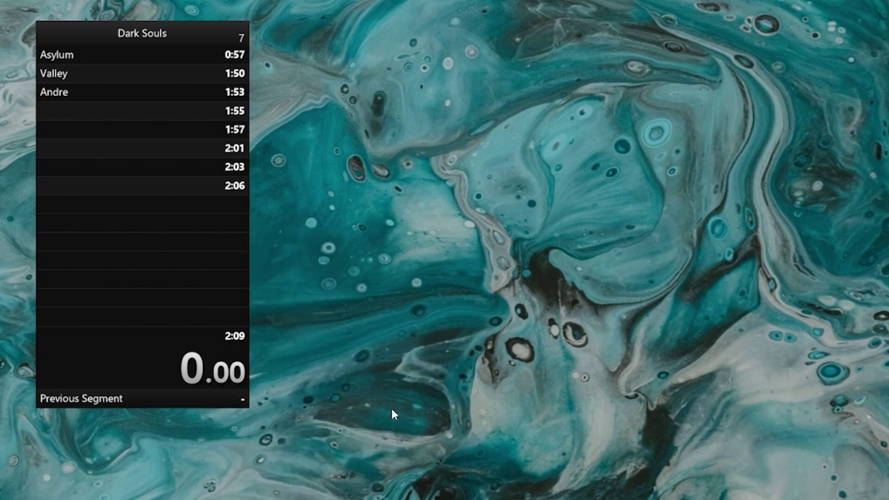
Set the comparison to Average Segments so splits show 0:21, 0:40 onward.
right_click(201, 221)
mouse_move(278, 335)
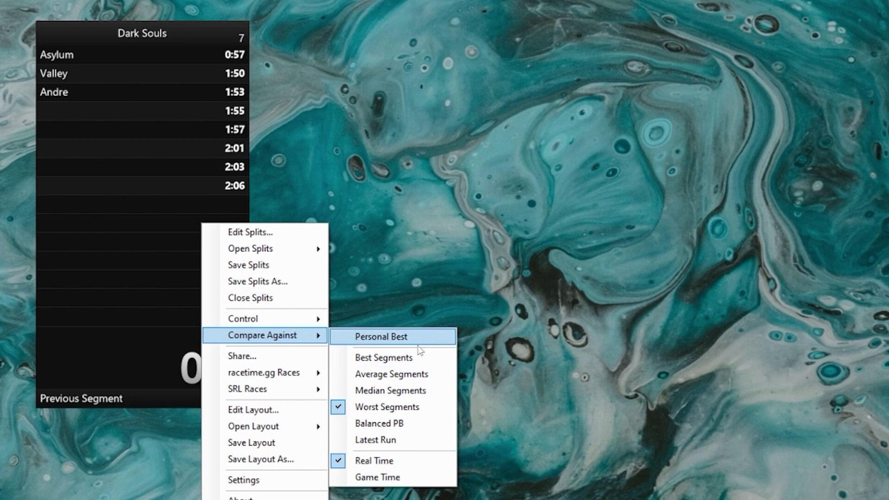
click(391, 374)
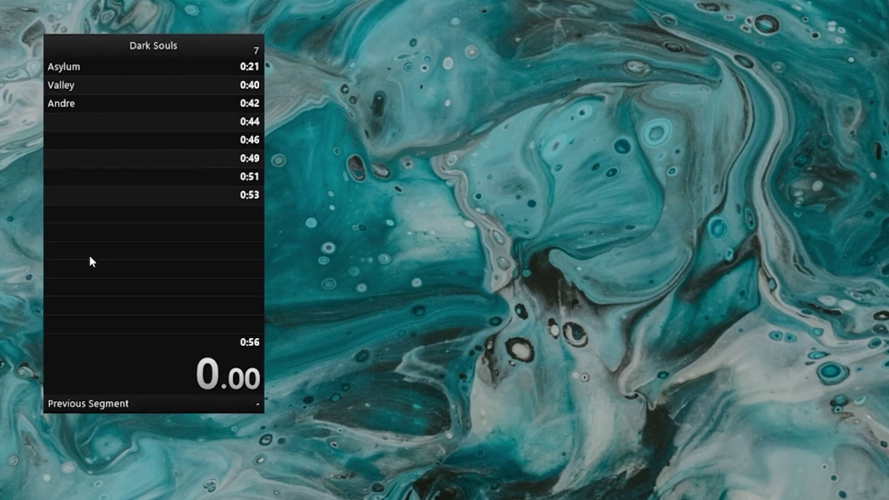
Start the Dark Souls run timer on the Asylum segment, then pause it.
key(KP_1)
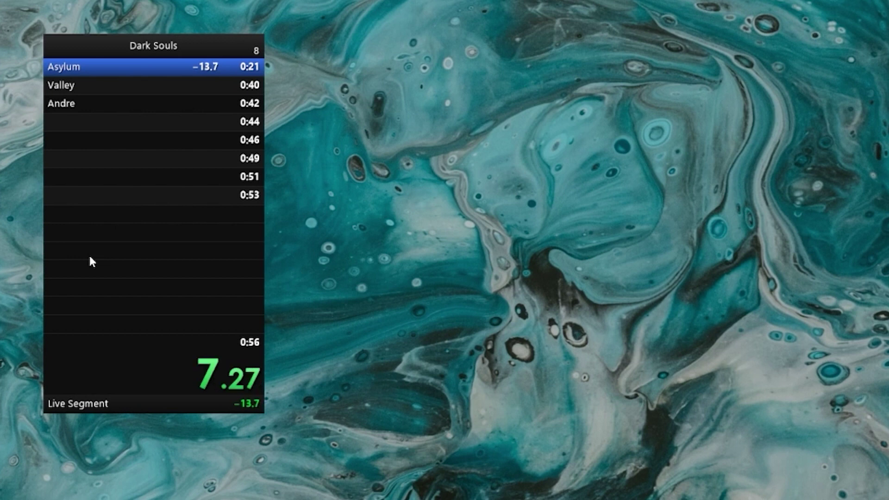
key(KP_5)
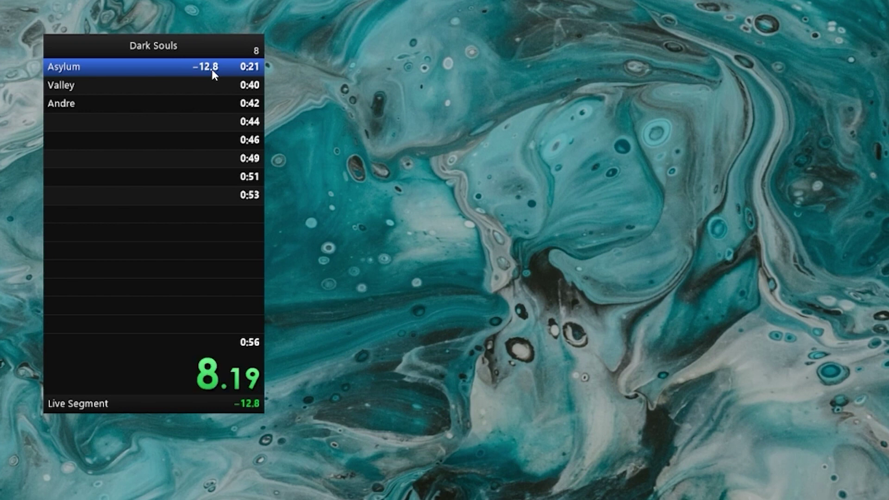
Split Asylum at 0:08, 12.1 seconds ahead, and pause the timer.
key(KP_1)
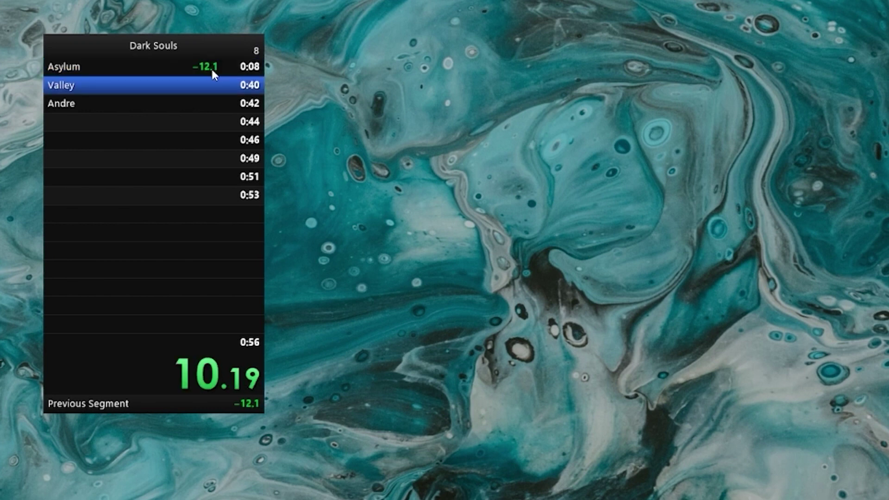
key(KP_5)
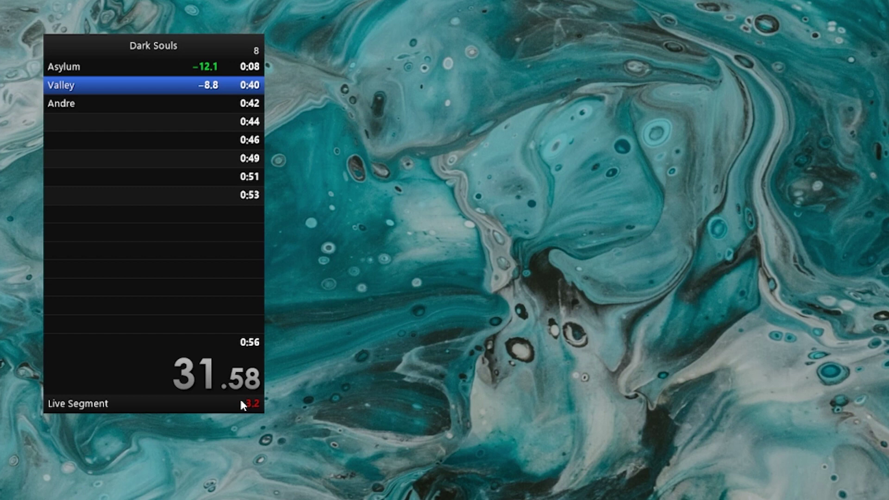
Record the Valley split at 0:34, 5.5 seconds ahead.
key(KP_1)
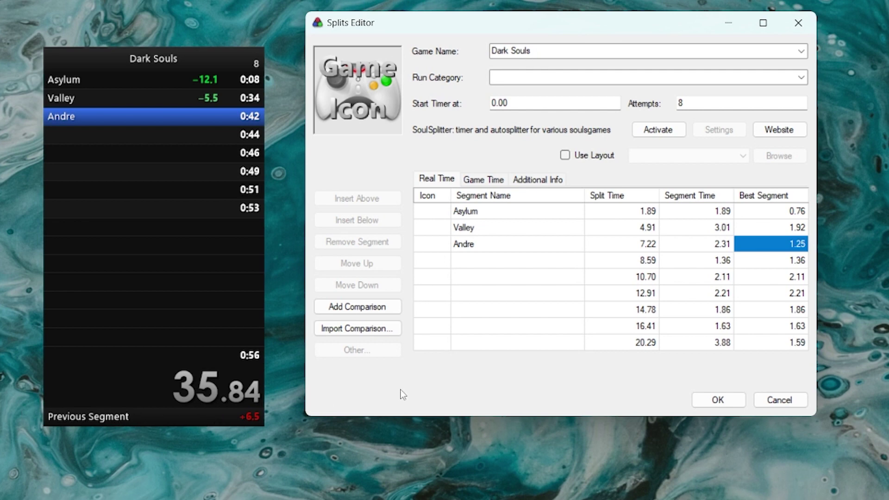
Close the Splits Editor without saving and resume the timer on Andre.
click(778, 400)
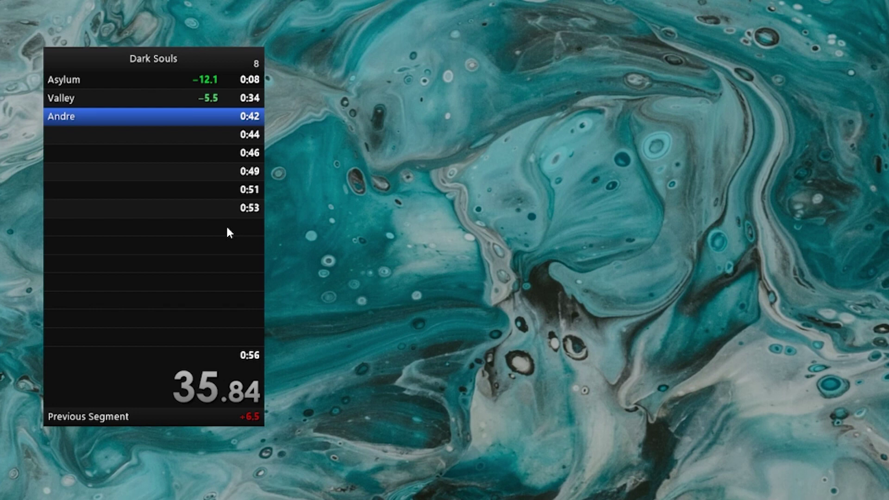
key(KP_5)
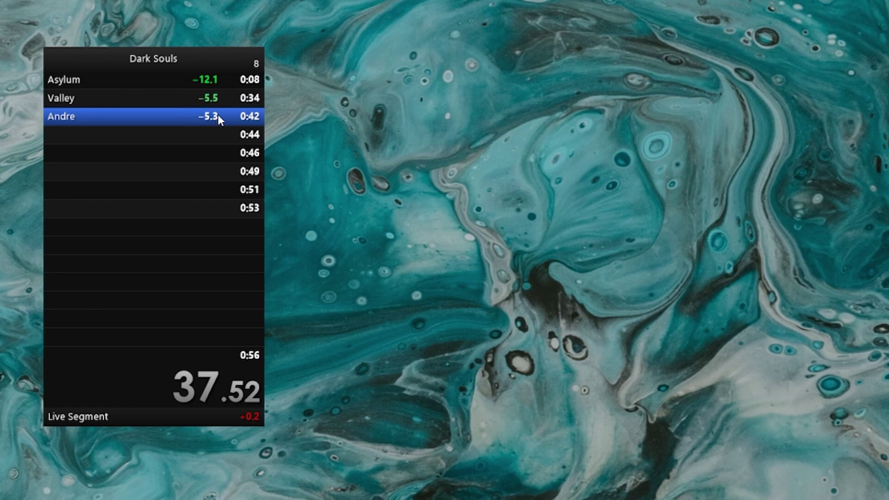
Split Andre at 0:37, 4.9 seconds ahead.
key(KP_1)
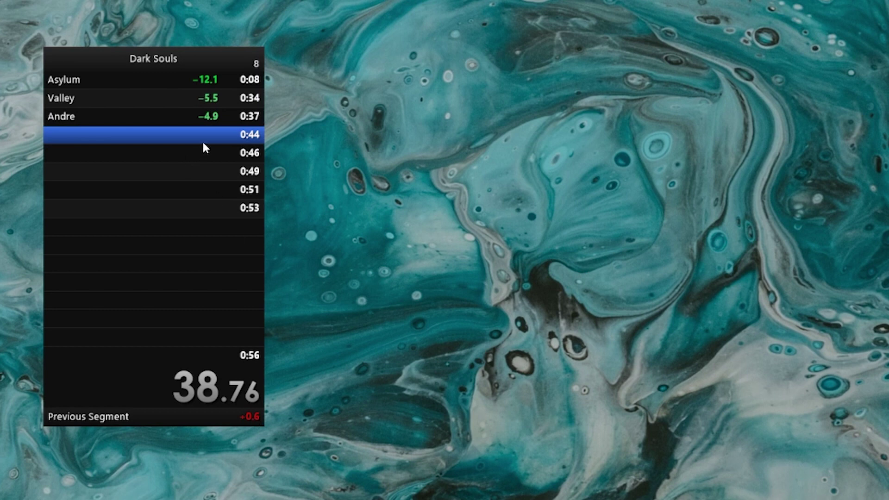
Split after Andre, pause, then record the fifth split at 0:40, 6.0 seconds ahead.
key(KP_1)
key(KP_1)
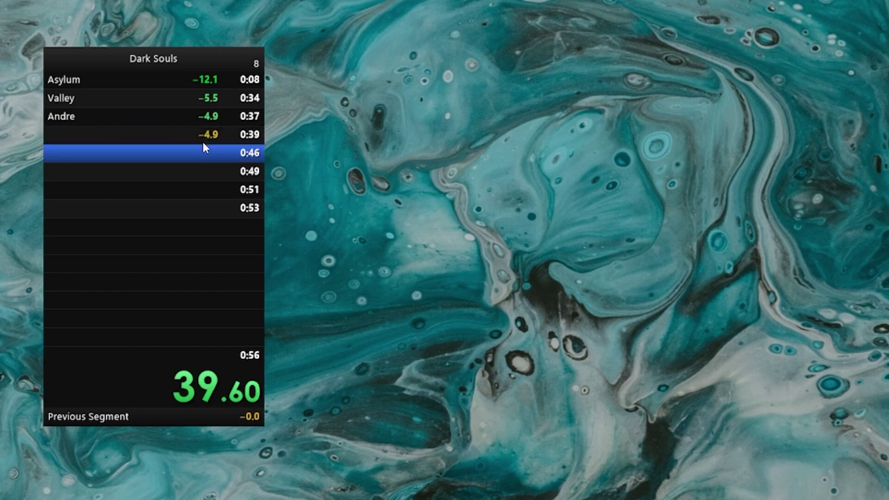
key(KP_5)
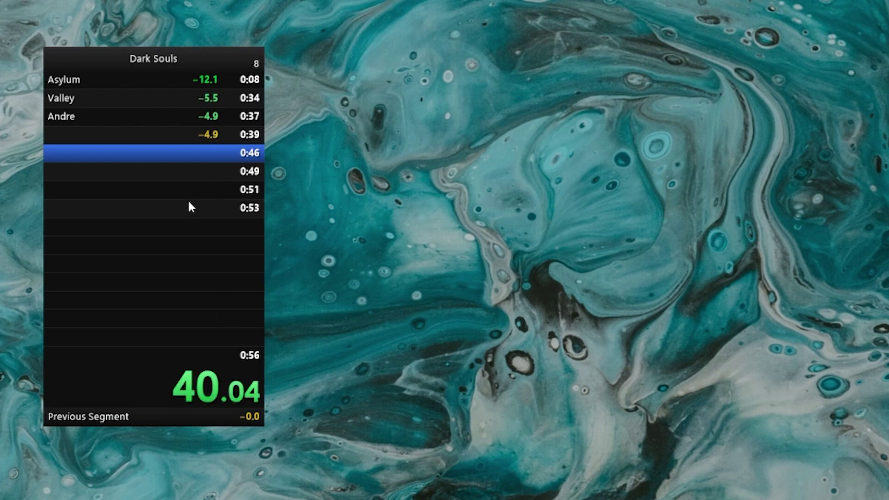
key(KP_1)
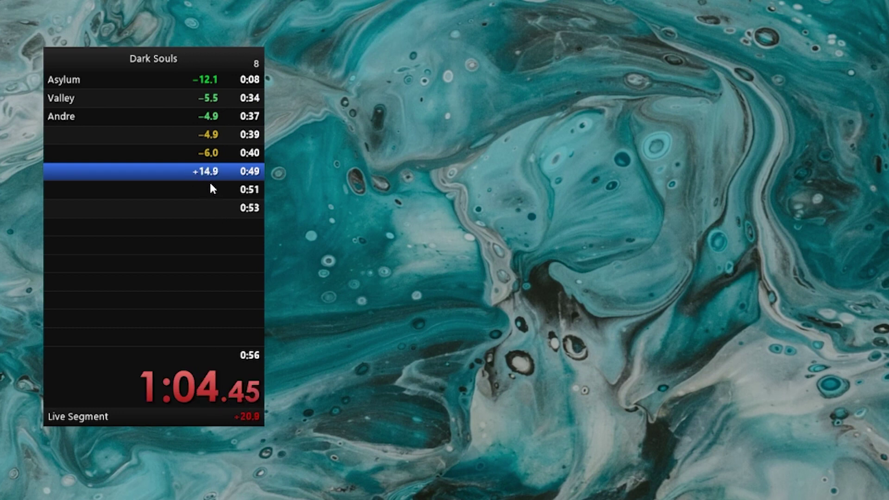
Toggle the timer with the pause hotkey on the sixth segment, about 22 seconds behind.
key(KP_5)
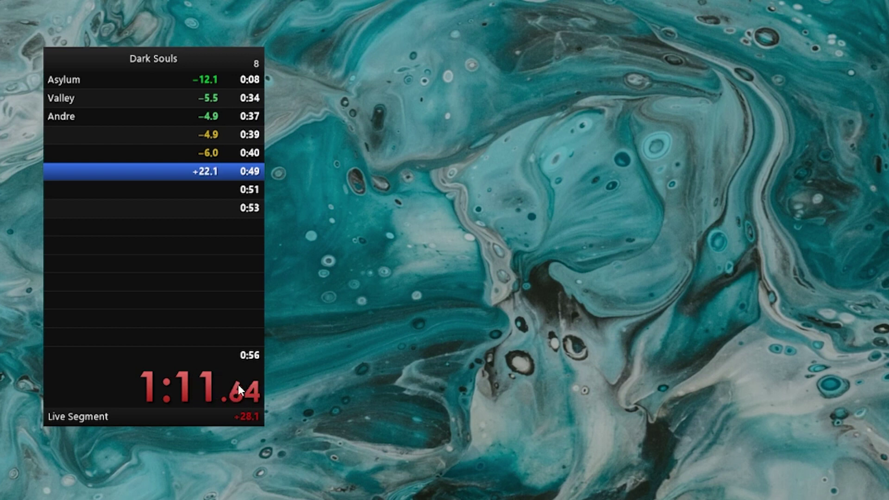
Split the sixth segment at 1:12, pause the timer, then split the seventh at 1:14 (+22.5).
key(KP_1)
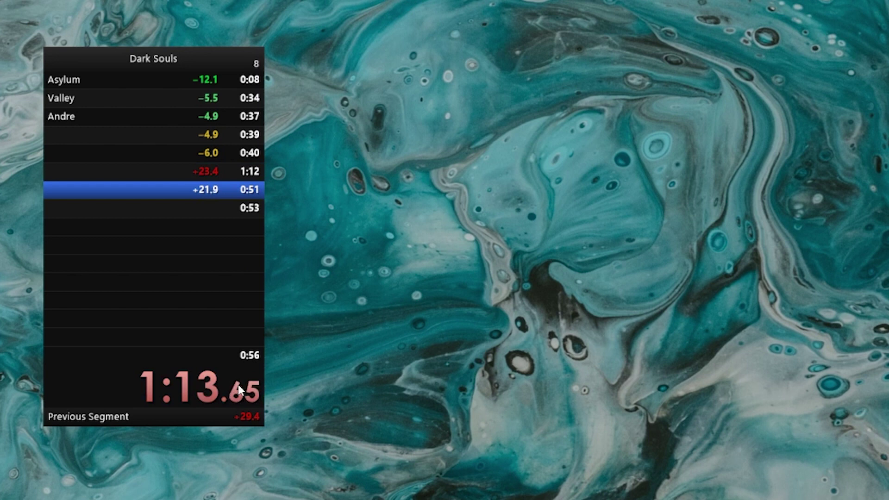
key(KP_5)
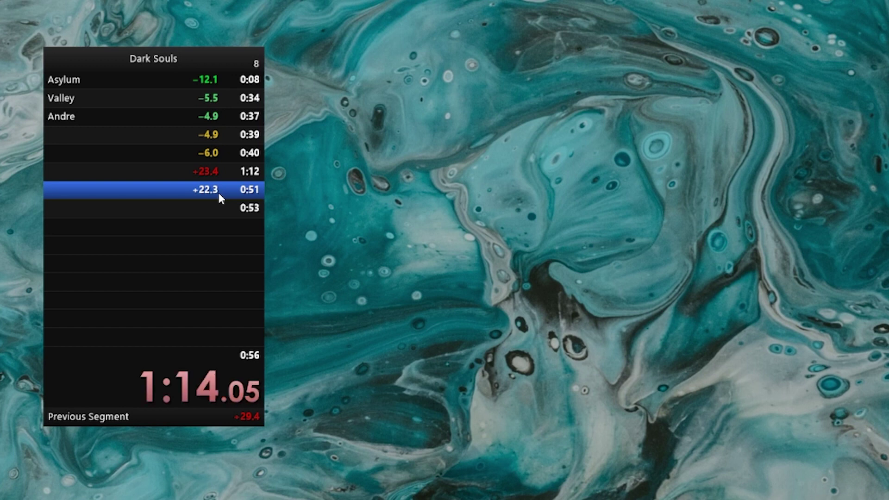
key(KP_1)
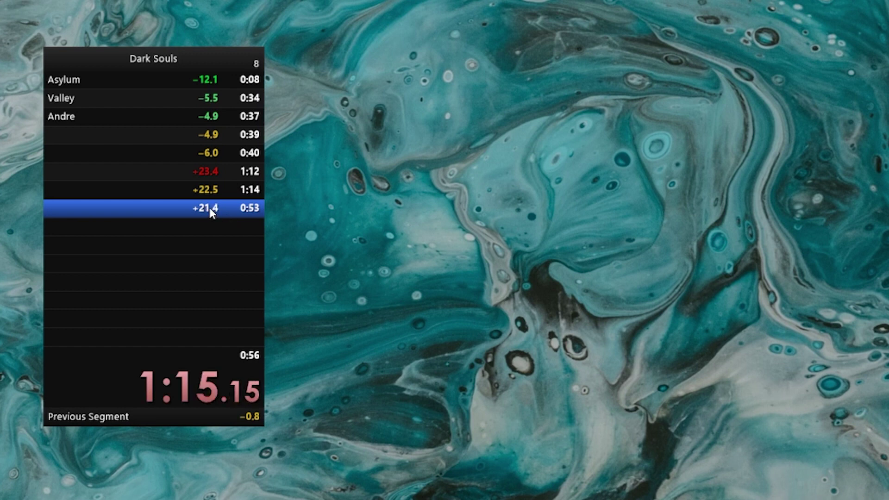
Split the eighth segment at 1:16 (+22.7) and the final split at 1:20.01 (+23.7).
key(space)
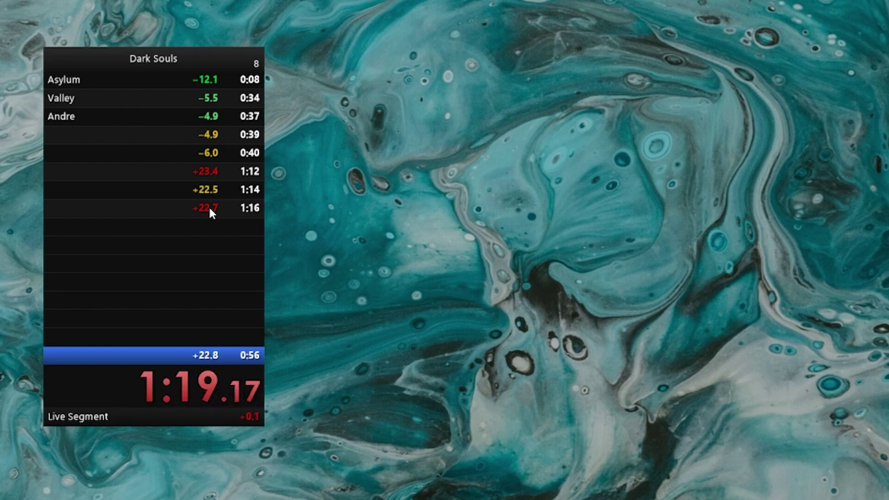
key(space)
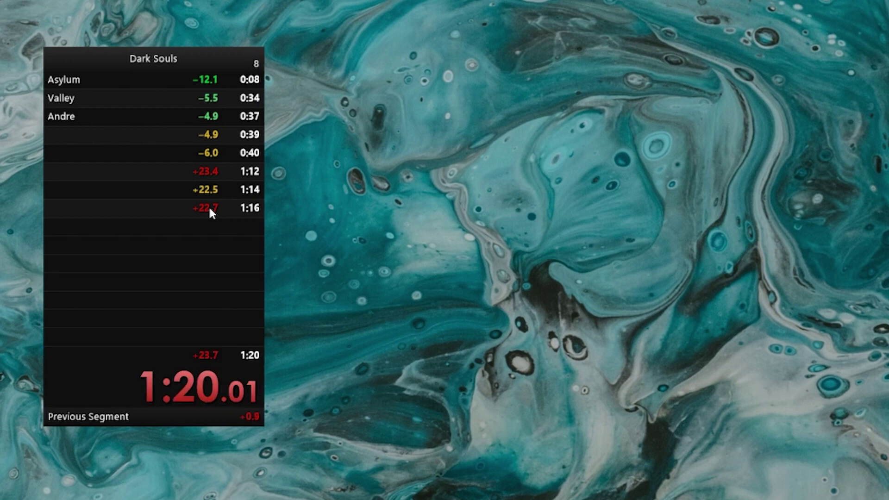